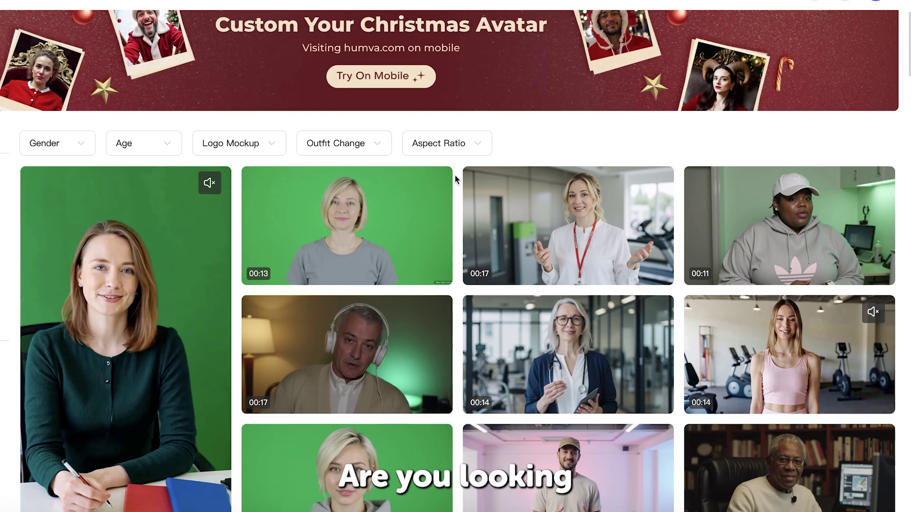
# - Scroll the avatar gallery and pick the young woman with the purple background as spokesperson
pyautogui.scroll(-10, 454, 176)
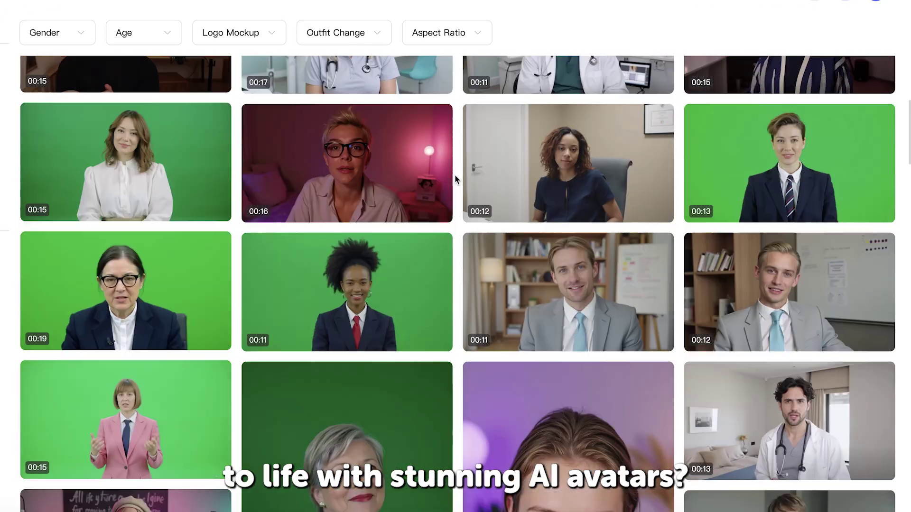
pyautogui.scroll(-5, 451, 186)
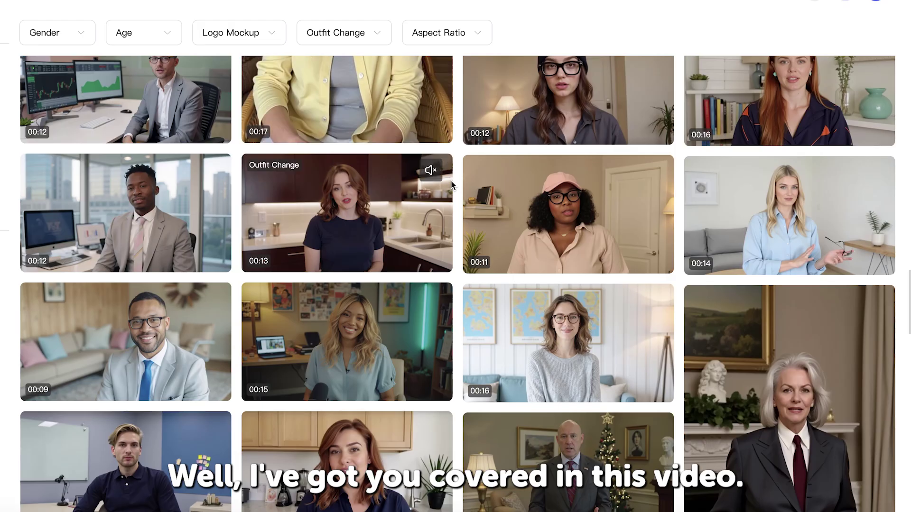
pyautogui.scroll(-10, 451, 183)
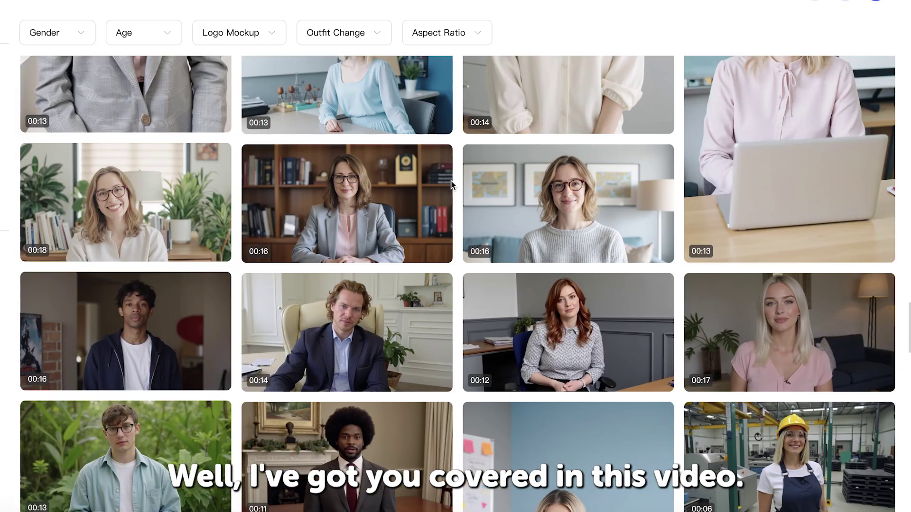
pyautogui.scroll(-15, 450, 184)
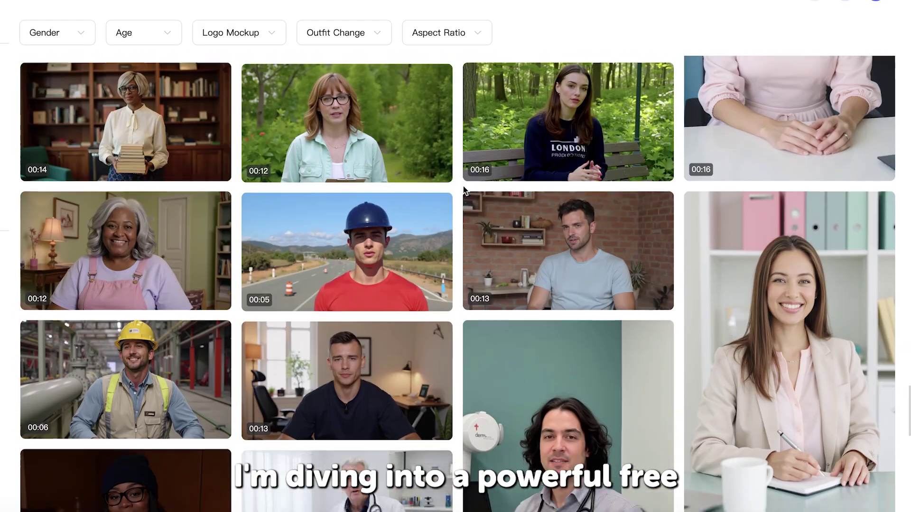
pyautogui.scroll(-12, 464, 187)
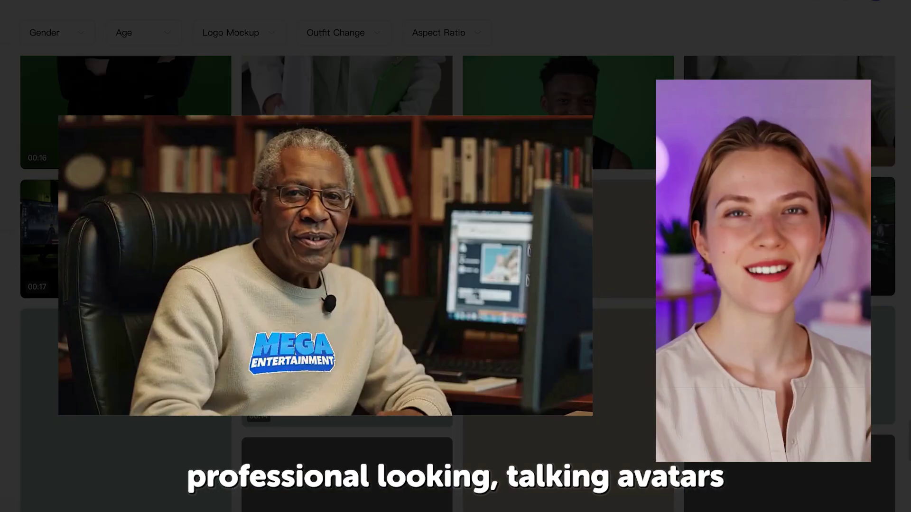
pyautogui.scroll(-4, 463, 188)
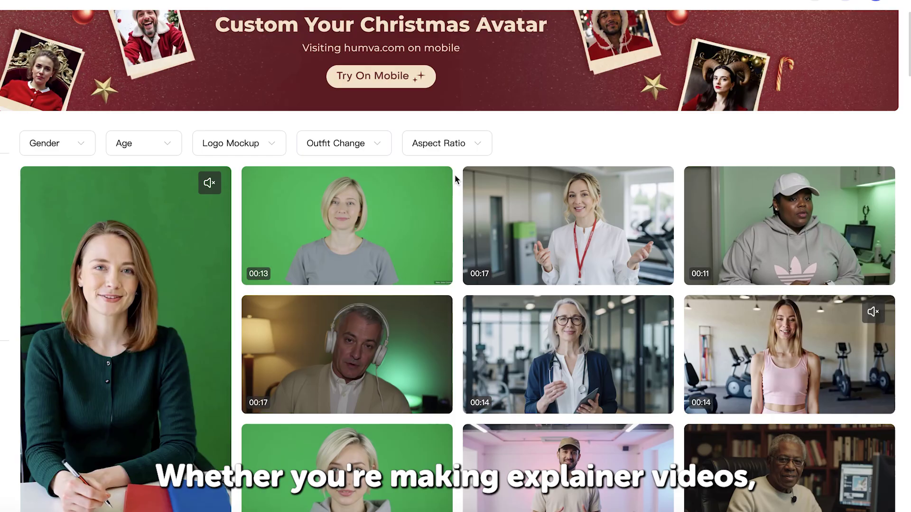
pyautogui.scroll(-6, 454, 176)
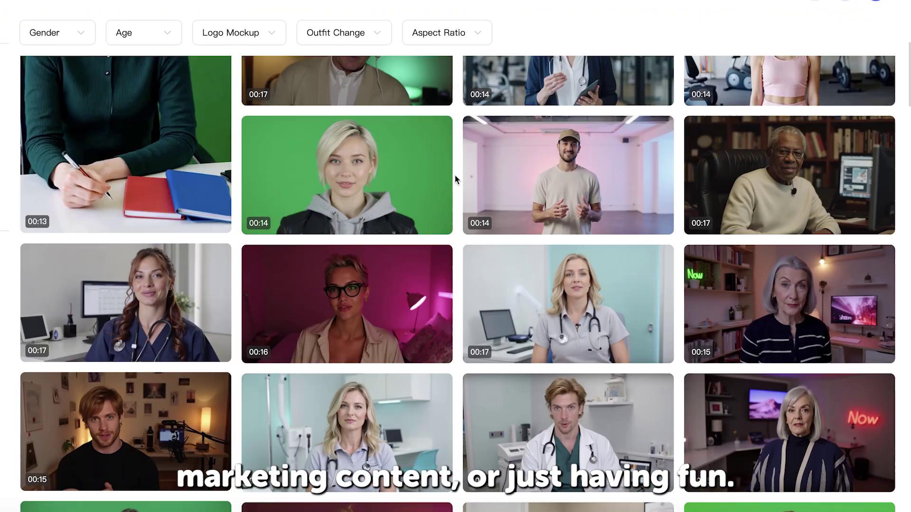
pyautogui.scroll(-8, 455, 174)
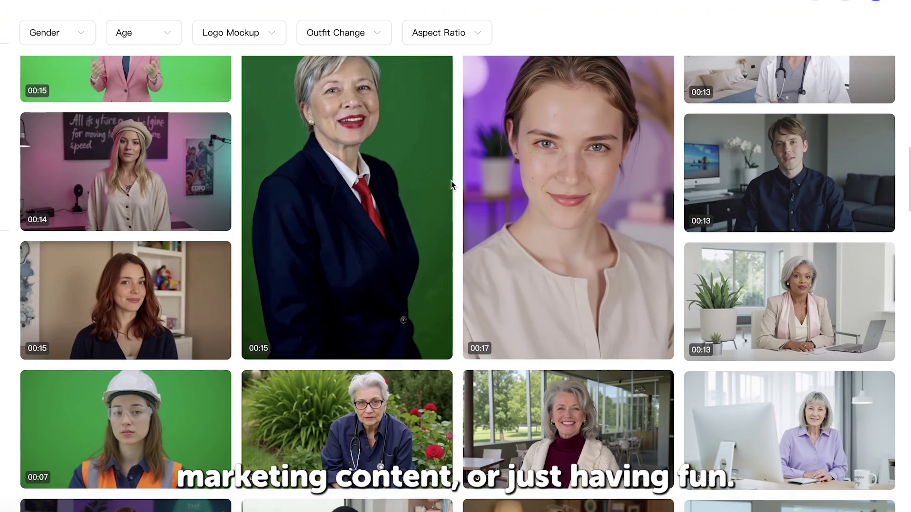
pyautogui.scroll(-10, 451, 186)
pyautogui.scroll(-10, 451, 185)
pyautogui.scroll(-10, 452, 184)
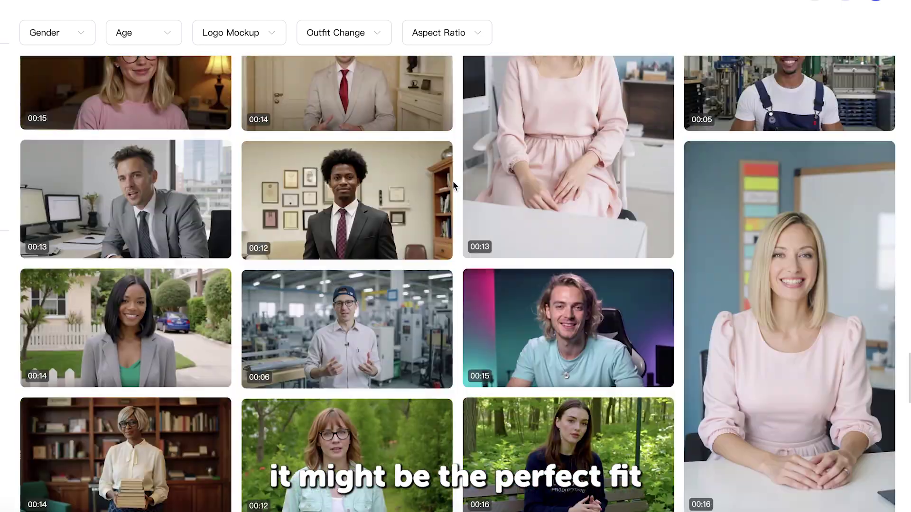
pyautogui.scroll(-10, 452, 181)
pyautogui.scroll(-10, 463, 186)
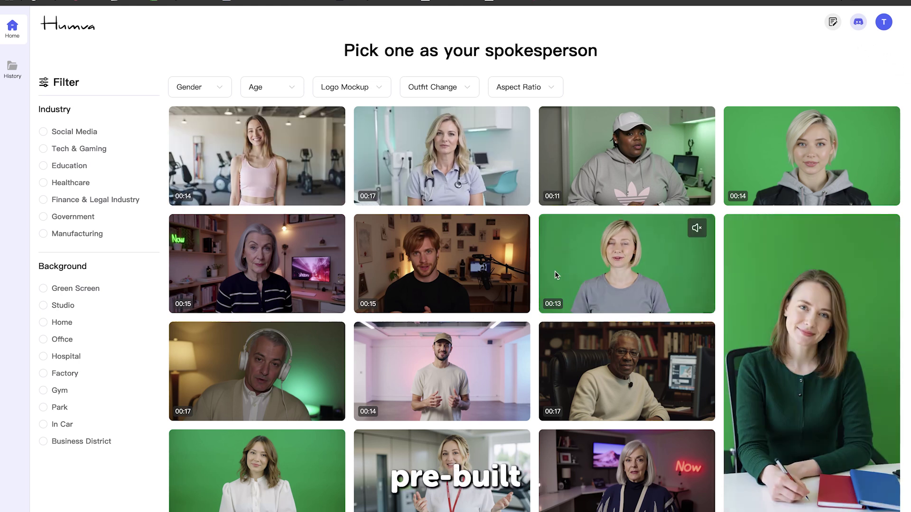
pyautogui.scroll(-1, 583, 275)
pyautogui.scroll(-1, 455, 285)
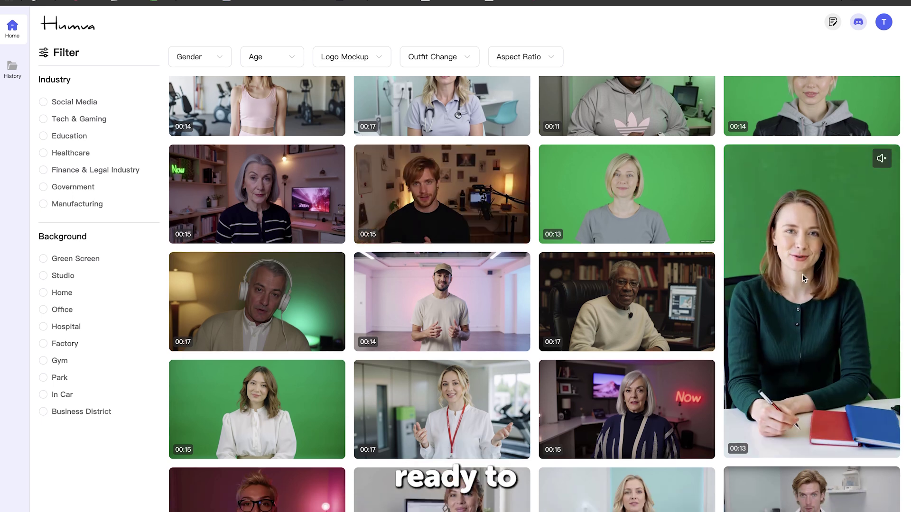
pyautogui.scroll(-5, 820, 256)
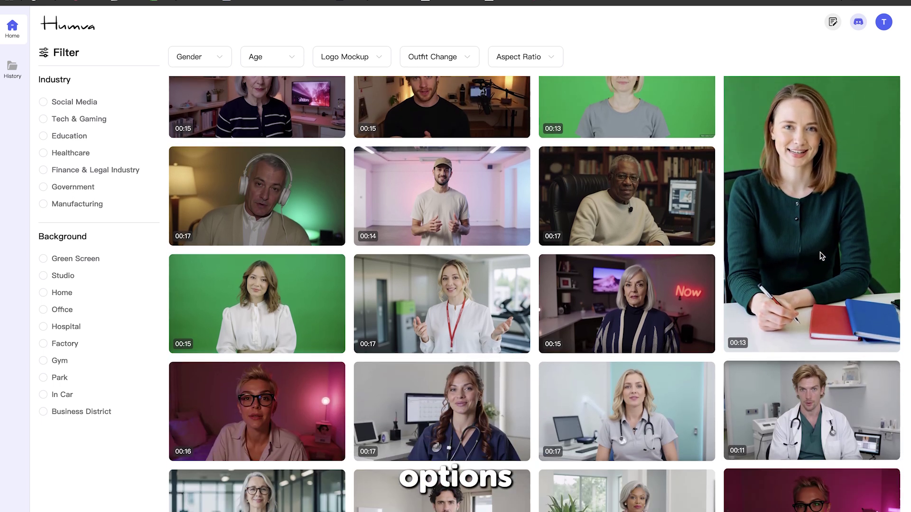
pyautogui.scroll(-2, 821, 254)
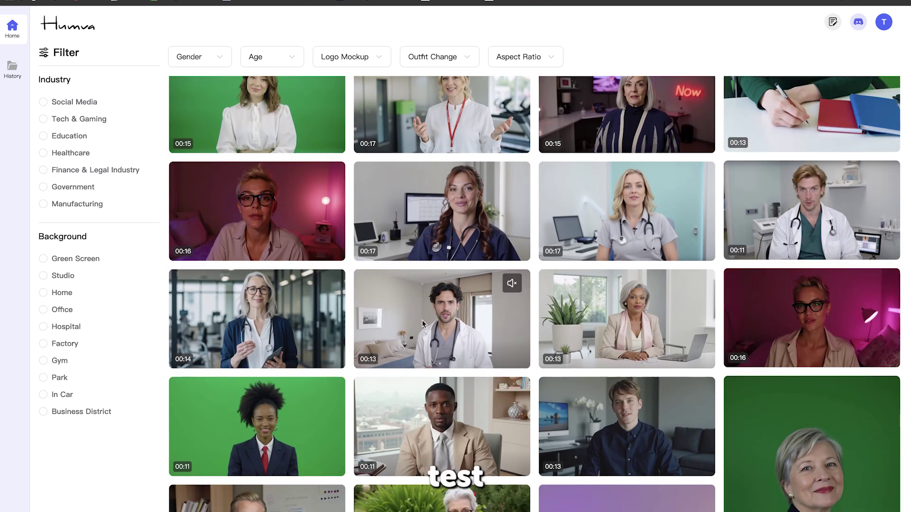
pyautogui.scroll(-7, 734, 241)
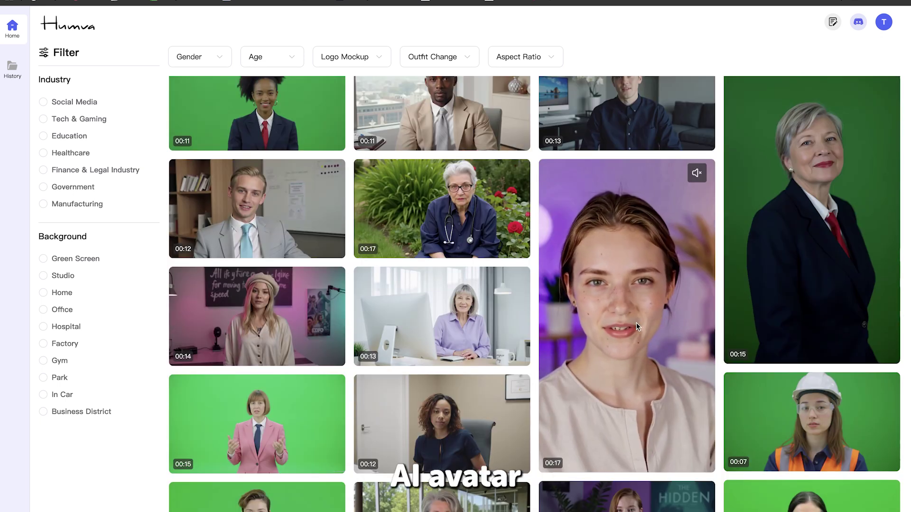
pyautogui.scroll(-1, 639, 327)
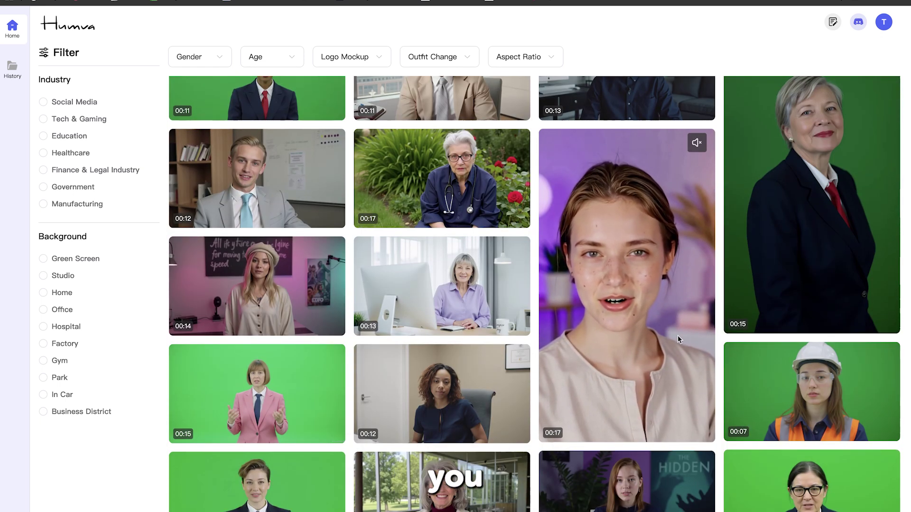
pyautogui.click(641, 271)
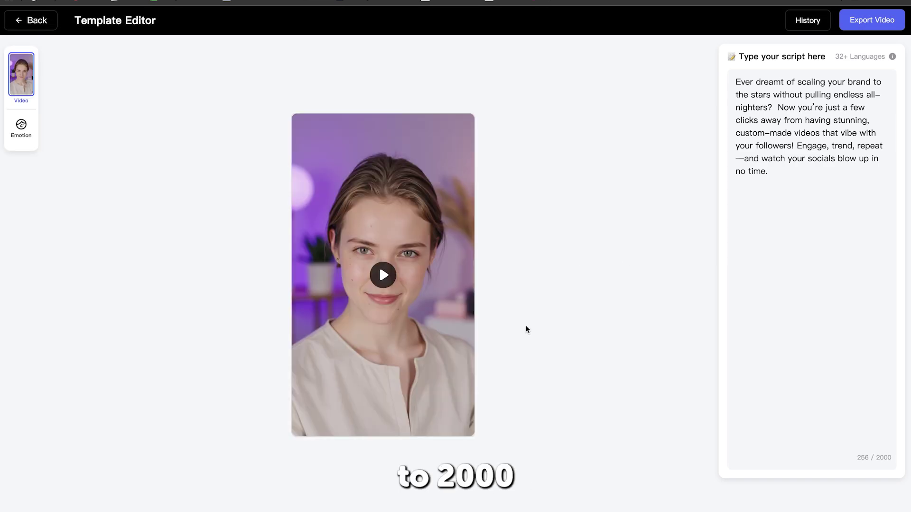
# - Replace the preset script with a test script about Humva AI's limits versus HeyGen AI
pyautogui.moveTo(795, 177); pyautogui.dragTo(689, 76)
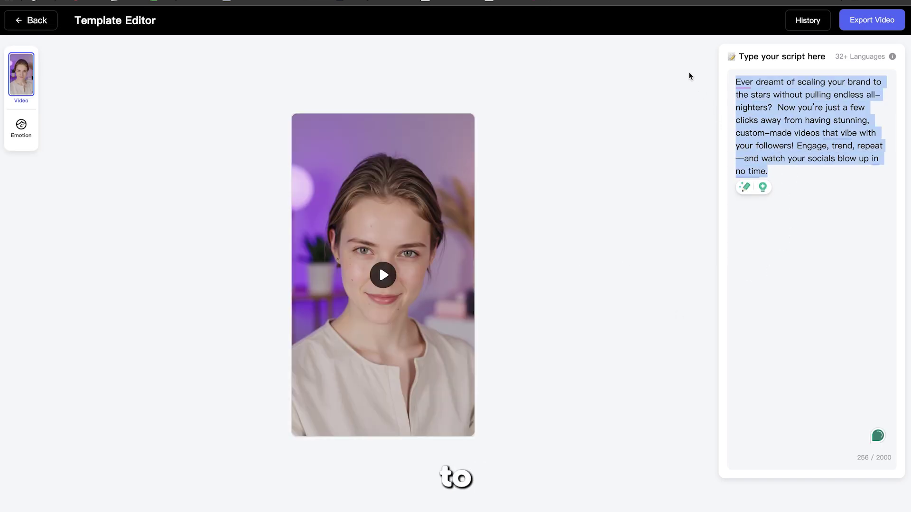
pyautogui.write('Hello, t')
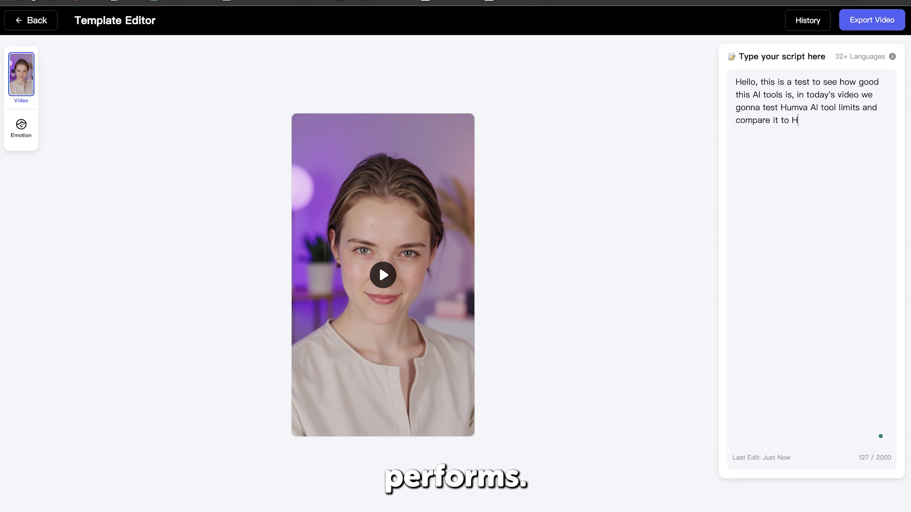
pyautogui.write('eyGen AI')
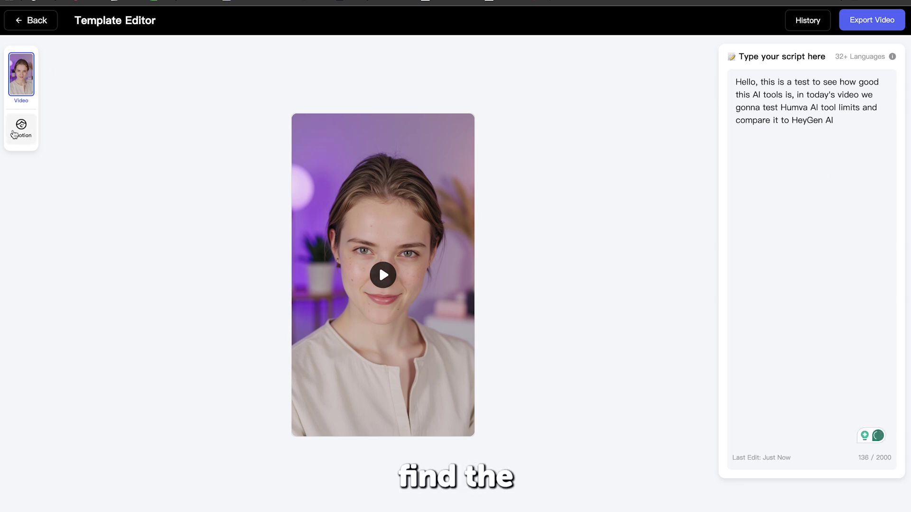
# - Preview the Delight, Surprised, Energetic and Calm emotions, keep Surprised, and export the video
pyautogui.click(19, 136)
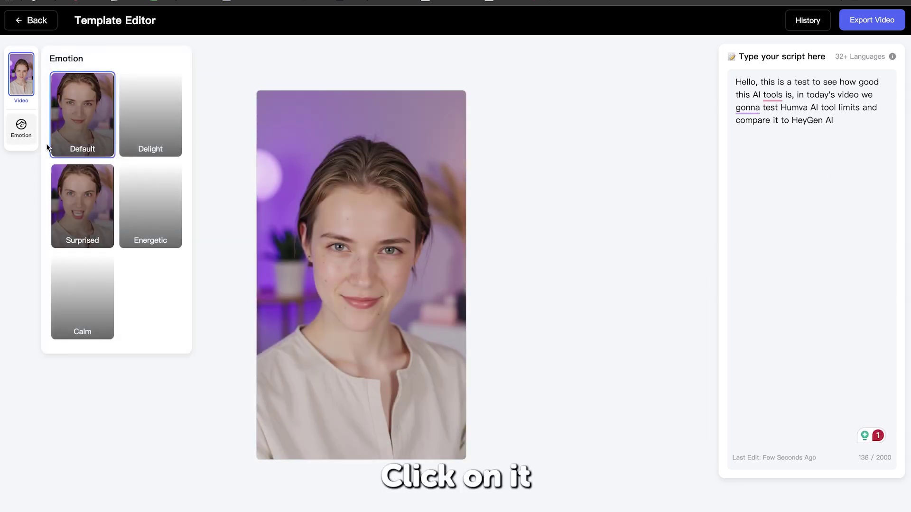
pyautogui.click(133, 137)
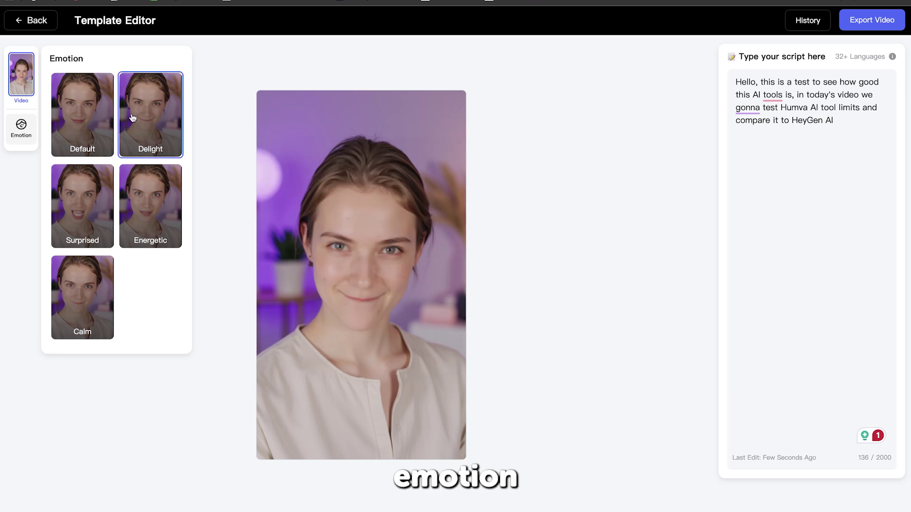
pyautogui.click(106, 178)
pyautogui.click(174, 203)
pyautogui.click(106, 279)
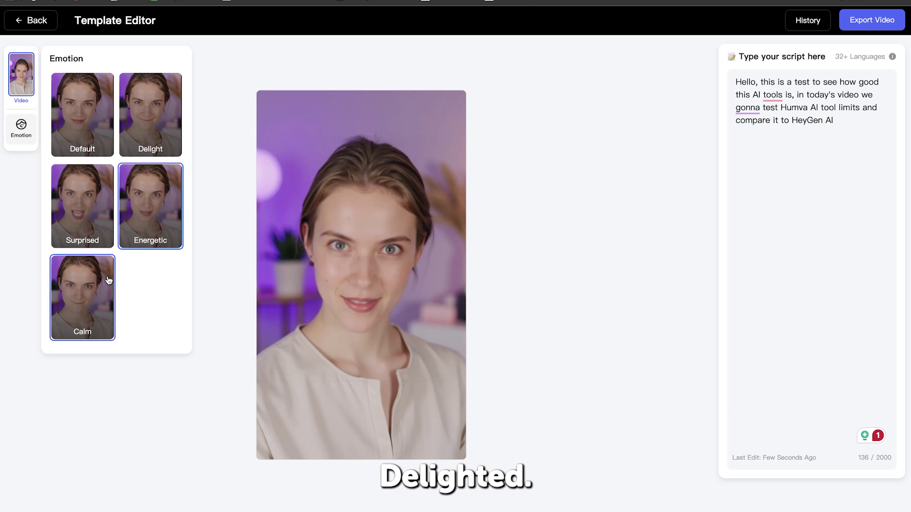
pyautogui.click(94, 195)
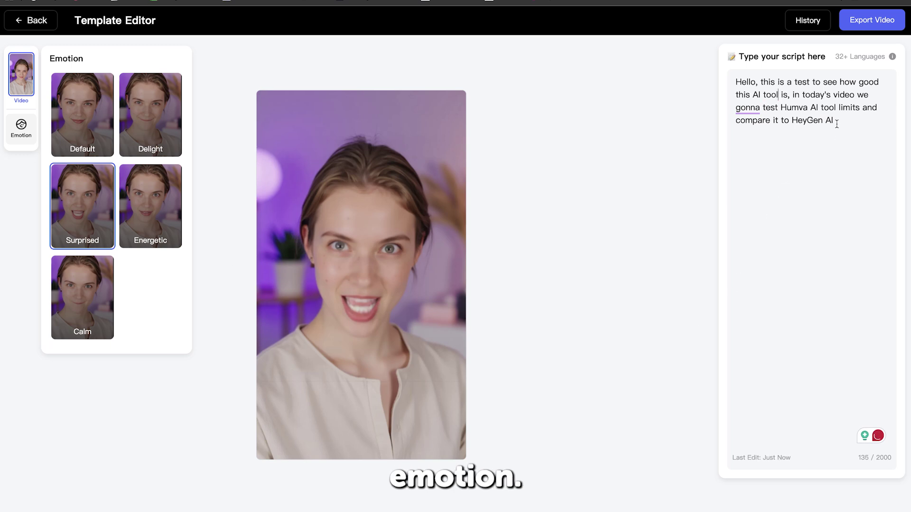
pyautogui.click(866, 27)
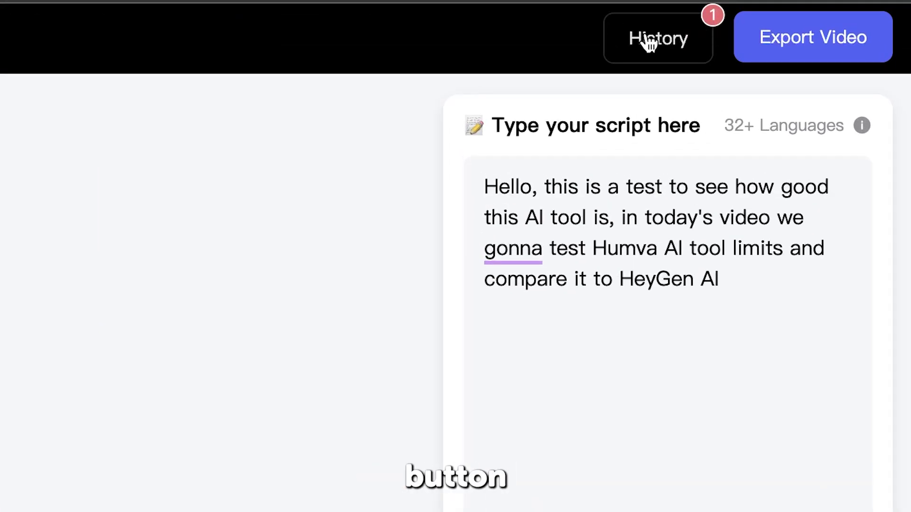
# - Open the History list to view the rendered avatar videos
pyautogui.click(649, 42)
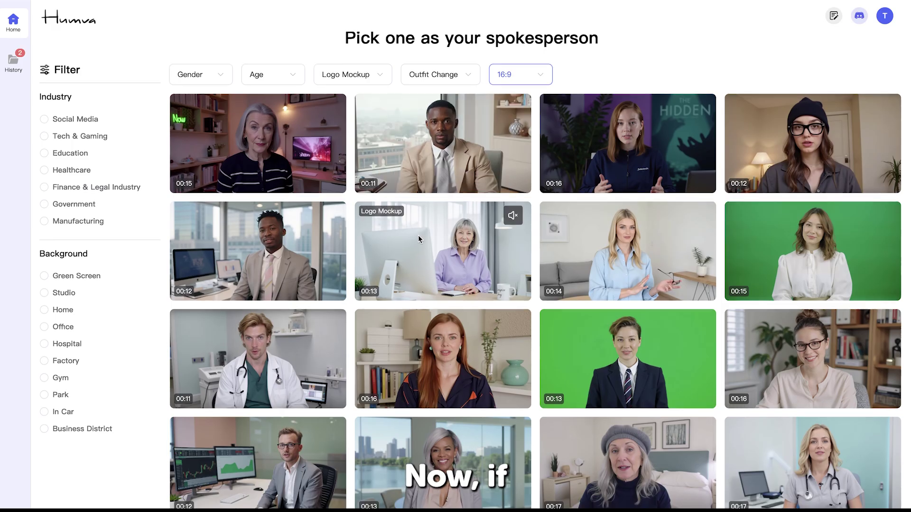
# - Filter the spokesperson gallery to show only 9:16 portrait avatars
pyautogui.scroll(-15, 431, 241)
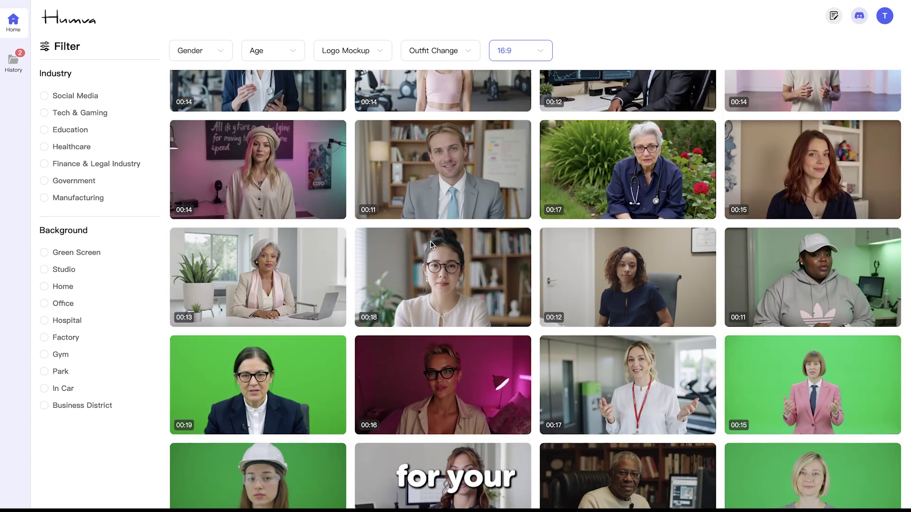
pyautogui.scroll(-10, 431, 241)
pyautogui.click(526, 57)
pyautogui.click(506, 100)
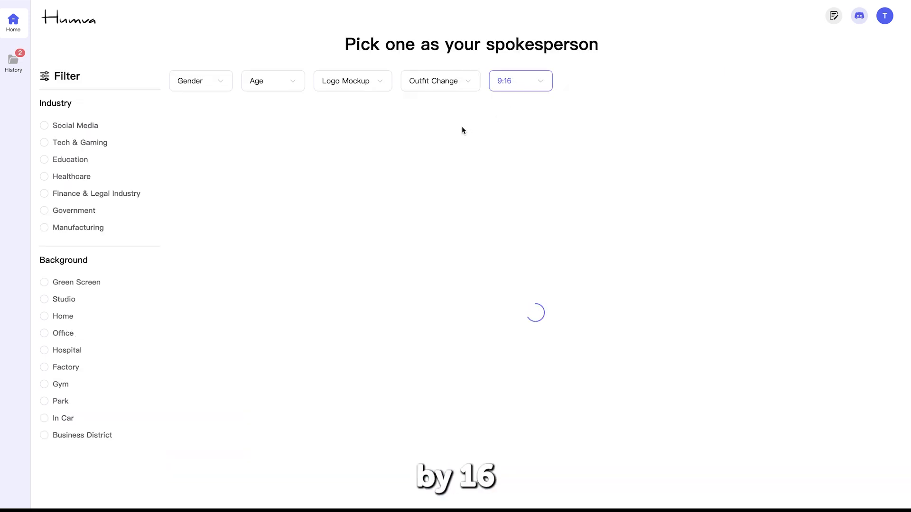
# - Browse the 9:16 results and inspect the Outfit Change and Logo Mockup filter options
pyautogui.scroll(-6, 438, 155)
pyautogui.scroll(-14, 437, 158)
pyautogui.scroll(16, 437, 158)
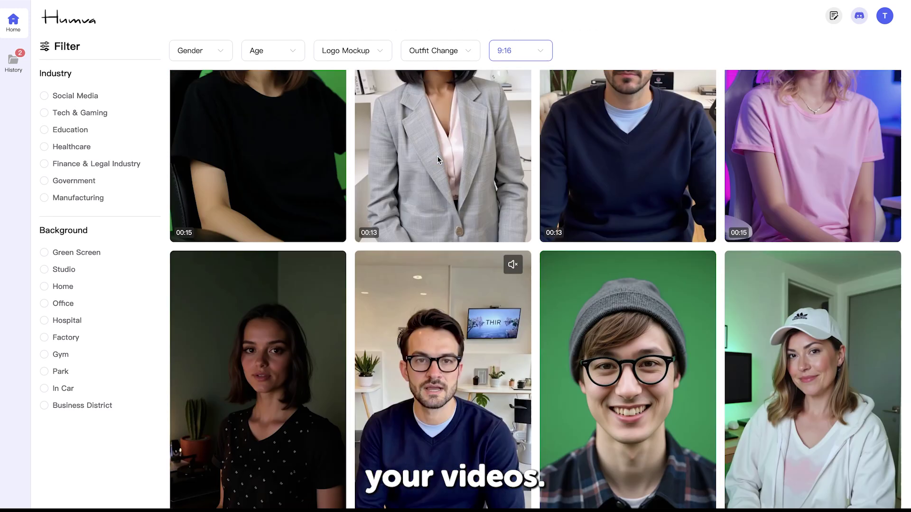
pyautogui.scroll(4, 437, 159)
pyautogui.click(415, 85)
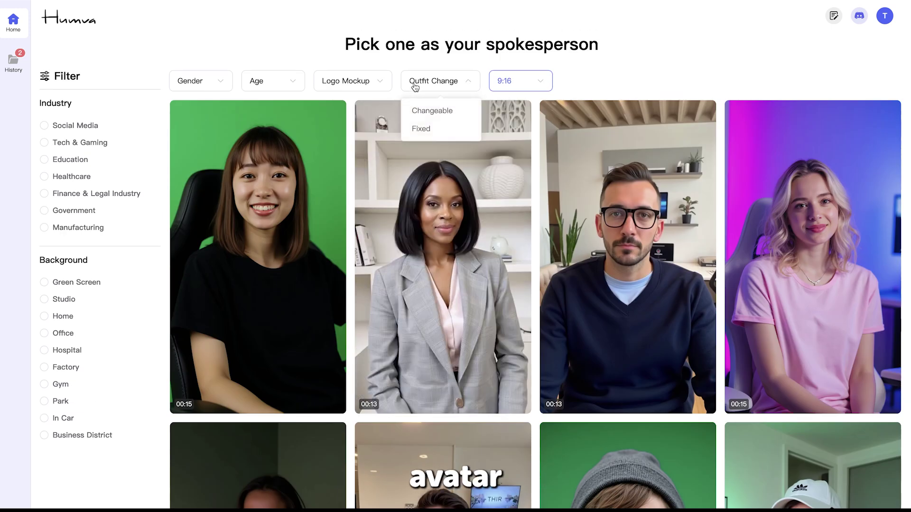
pyautogui.click(377, 87)
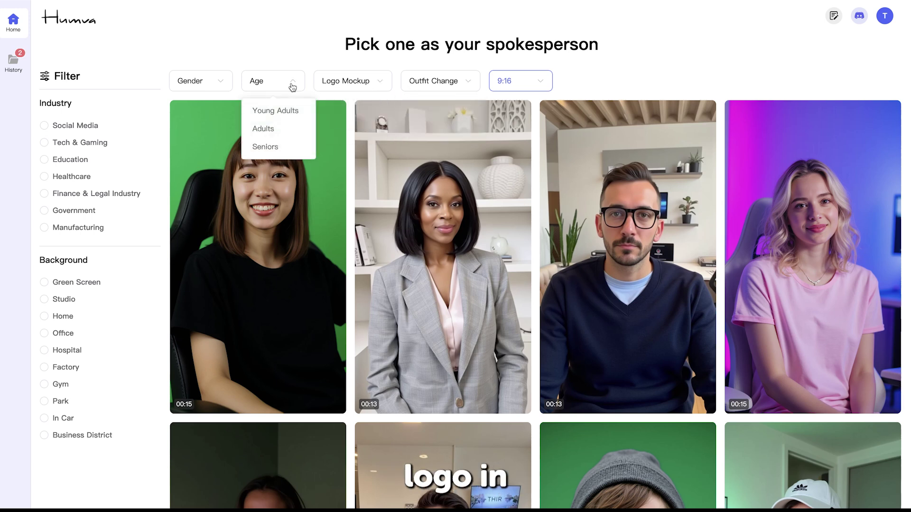
pyautogui.moveTo(219, 84)
pyautogui.moveTo(566, 209)
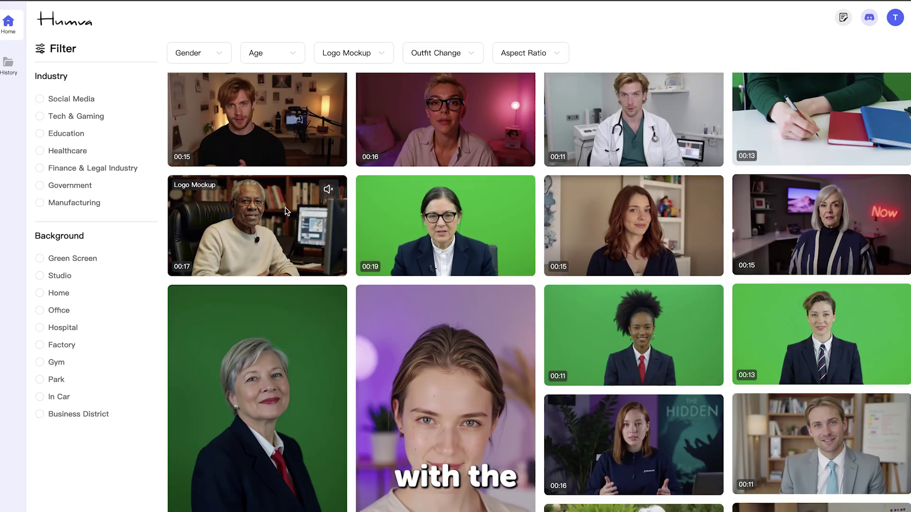
# - Open the older man's logo-mockup avatar and briefly preview its sample video
pyautogui.click(286, 209)
pyautogui.click(387, 273)
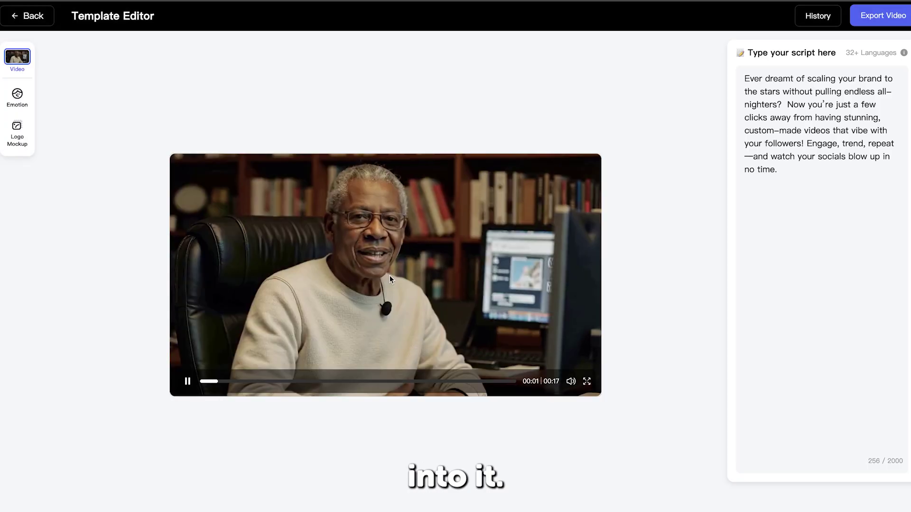
pyautogui.click(188, 381)
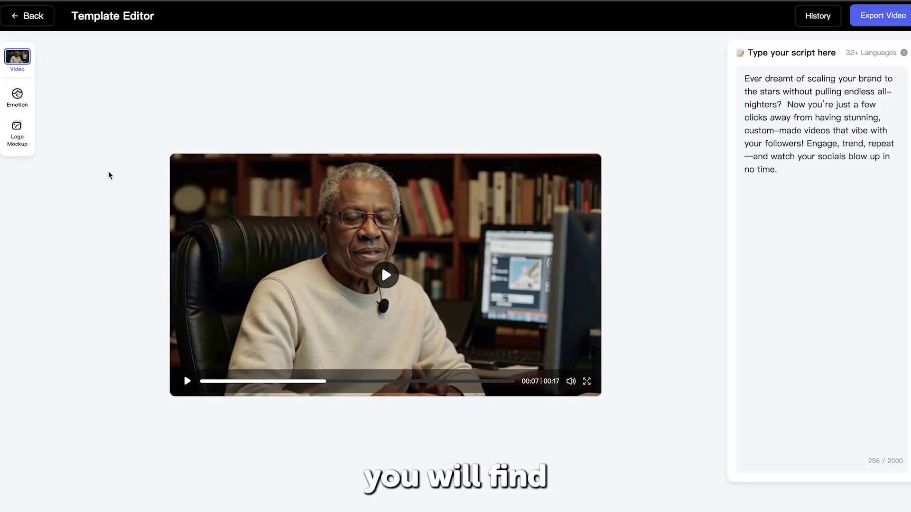
# - Upload the MEGA Entertainment logo, enlarge it from 53% to 60%, and apply it to the sweater
pyautogui.click(13, 130)
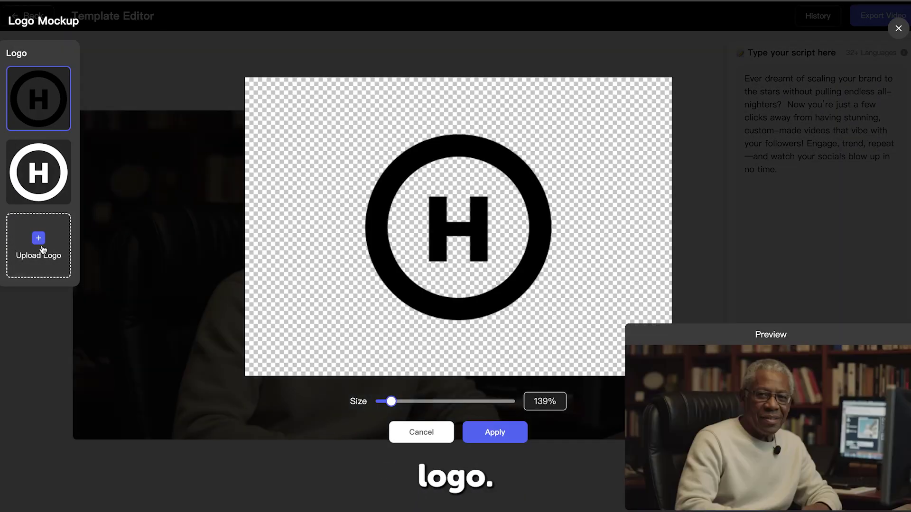
pyautogui.click(39, 244)
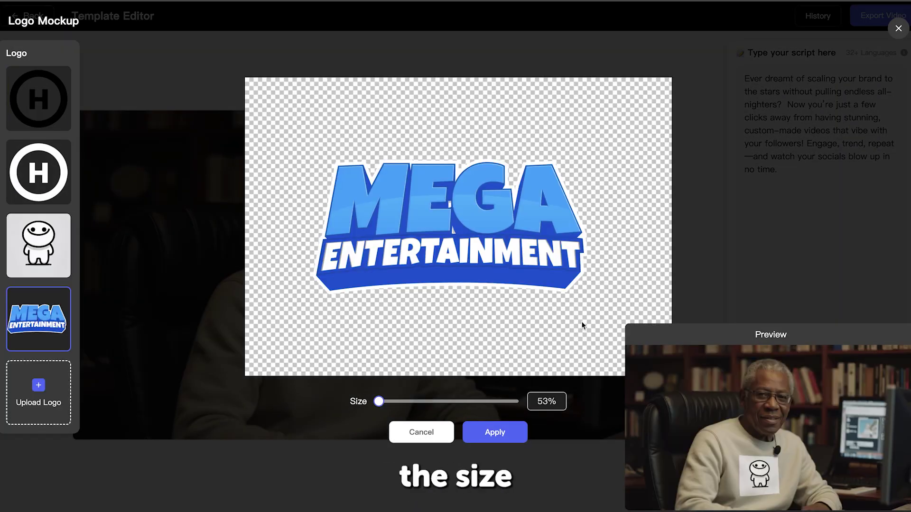
pyautogui.moveTo(383, 401); pyautogui.dragTo(384, 402)
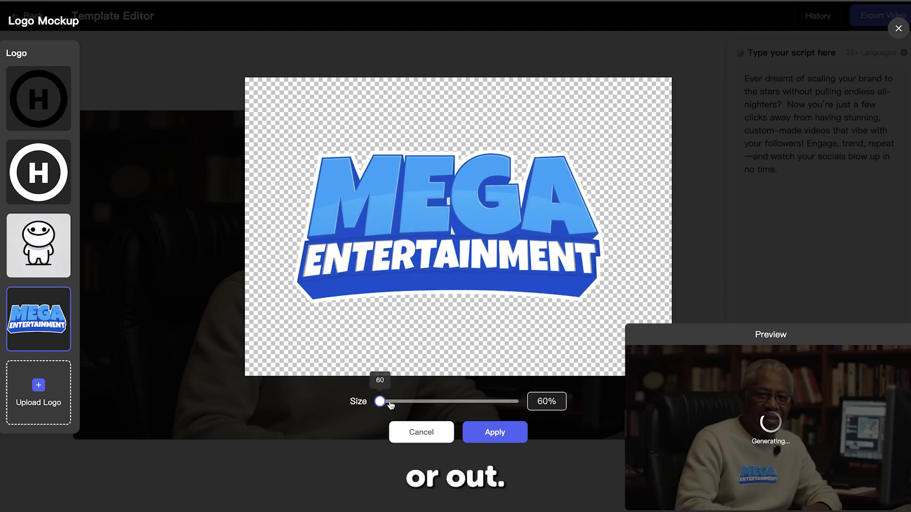
pyautogui.click(502, 438)
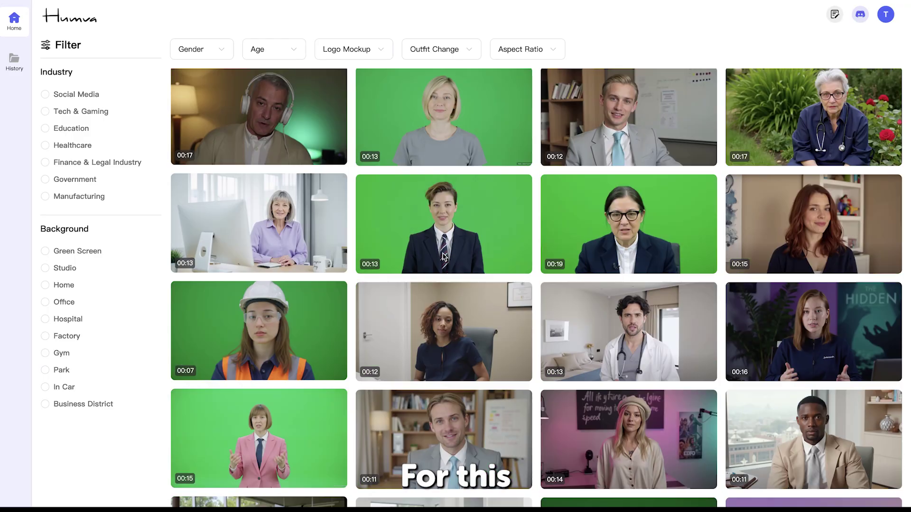
# - Scroll the avatar gallery to find the green-screen woman tagged Outfit Change
pyautogui.scroll(-20, 444, 256)
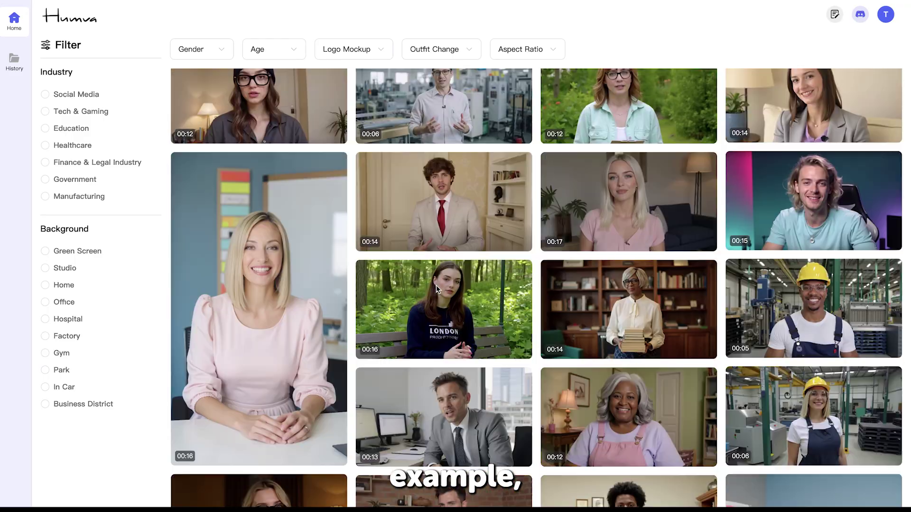
pyautogui.scroll(-15, 436, 289)
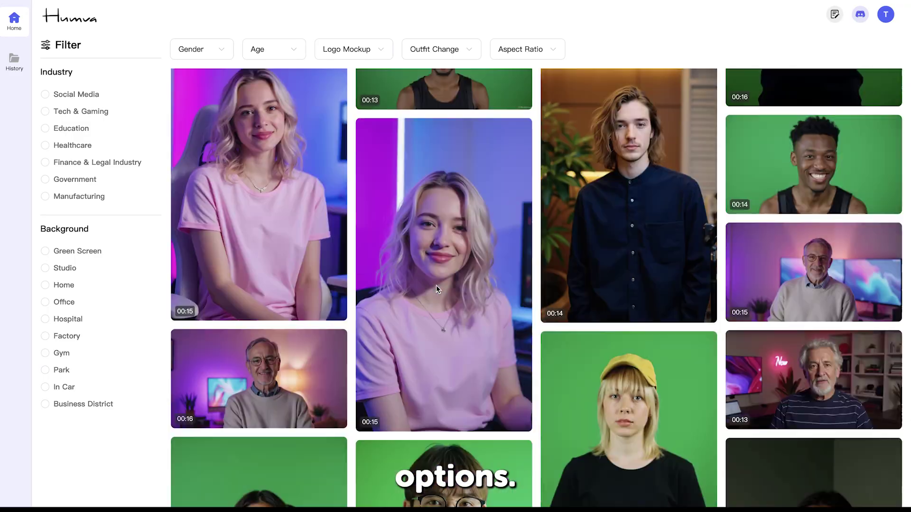
pyautogui.scroll(-10, 436, 289)
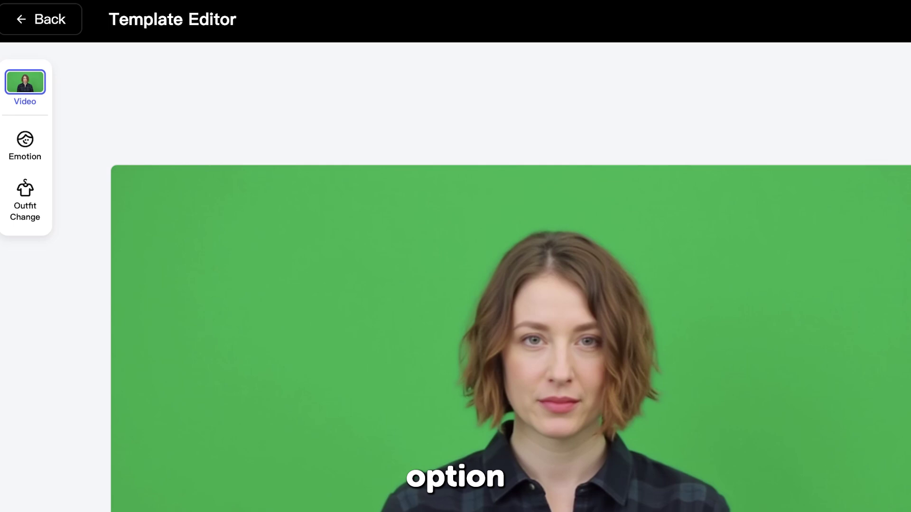
# - Replace the script with the closing line beginning 'If you like this video'
pyautogui.hotkey('ctrl', 'a')
pyautogui.write('If you like this video')
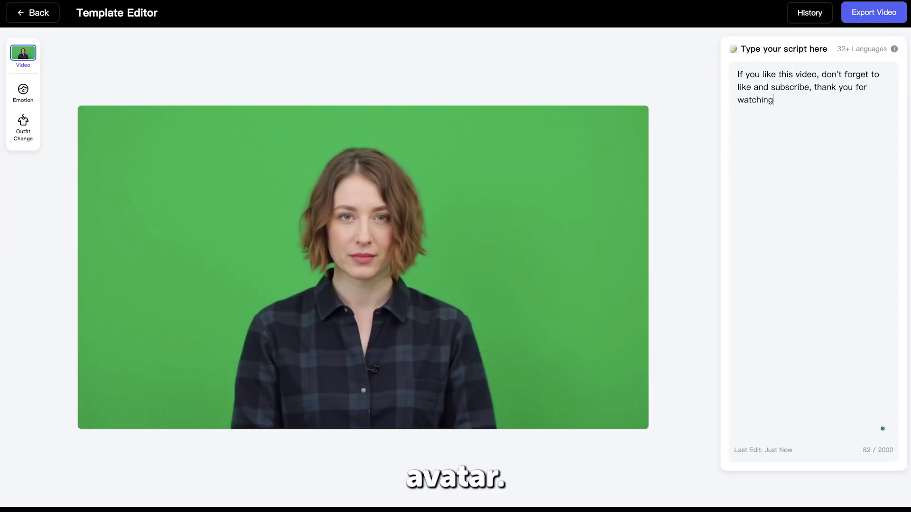
pyautogui.click(24, 95)
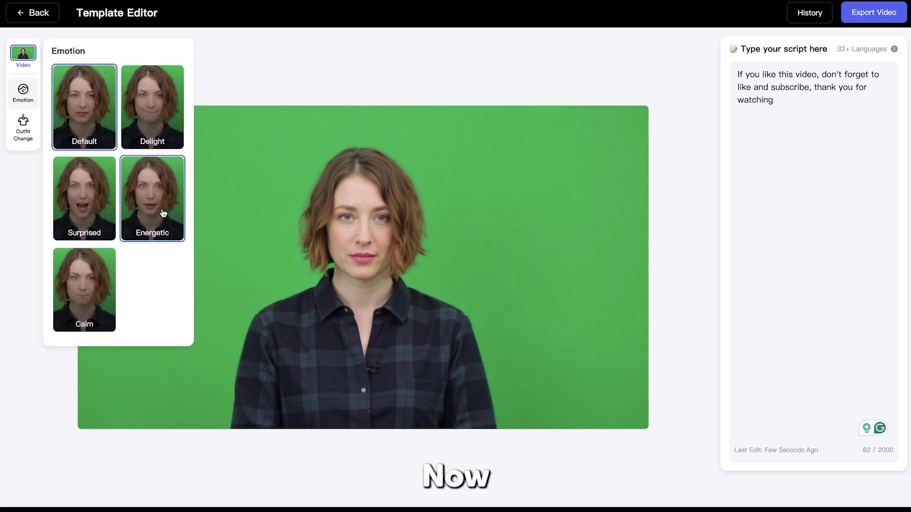
# - Try the Suit, Skirt, Sweater and T-Shirt outfits, then dress the avatar in the Suit
pyautogui.click(33, 130)
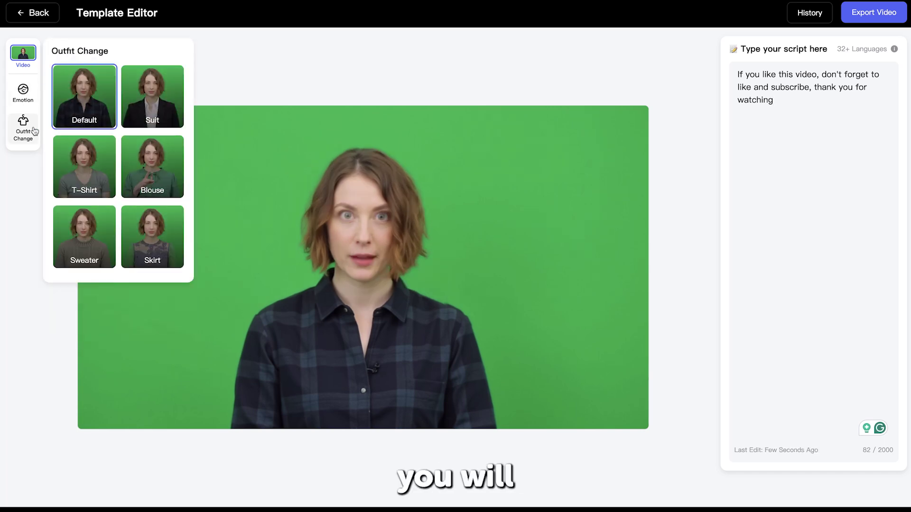
pyautogui.click(156, 112)
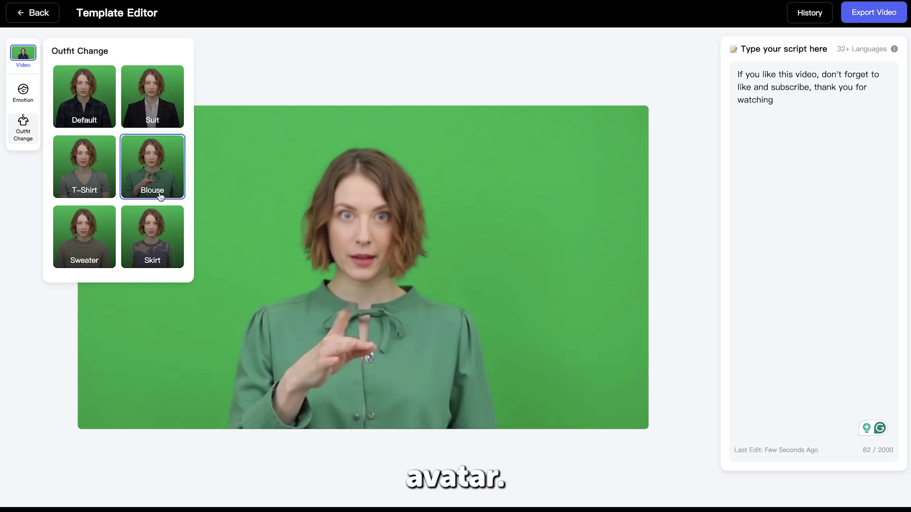
pyautogui.click(153, 225)
pyautogui.click(91, 233)
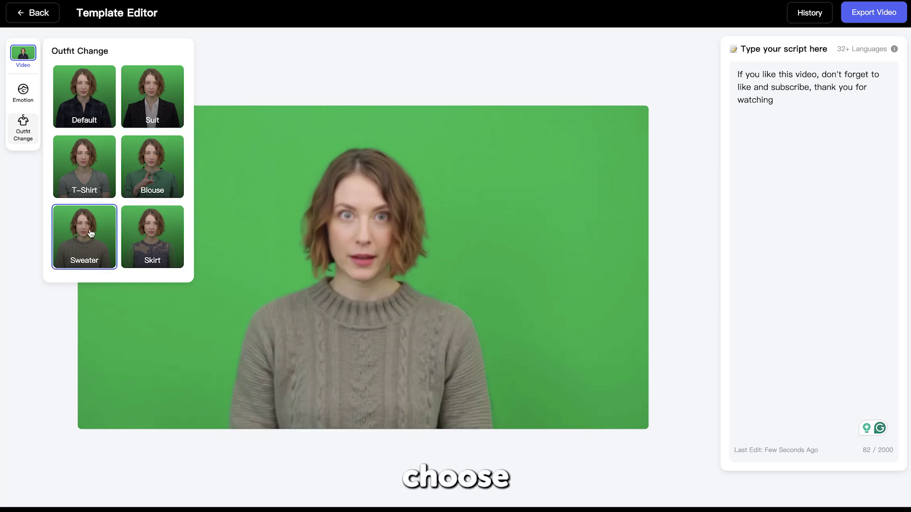
pyautogui.click(86, 196)
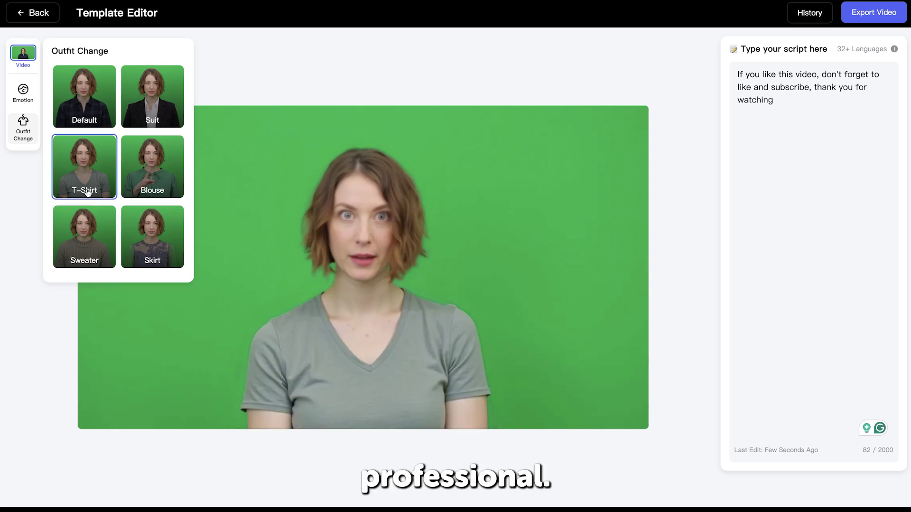
pyautogui.click(152, 116)
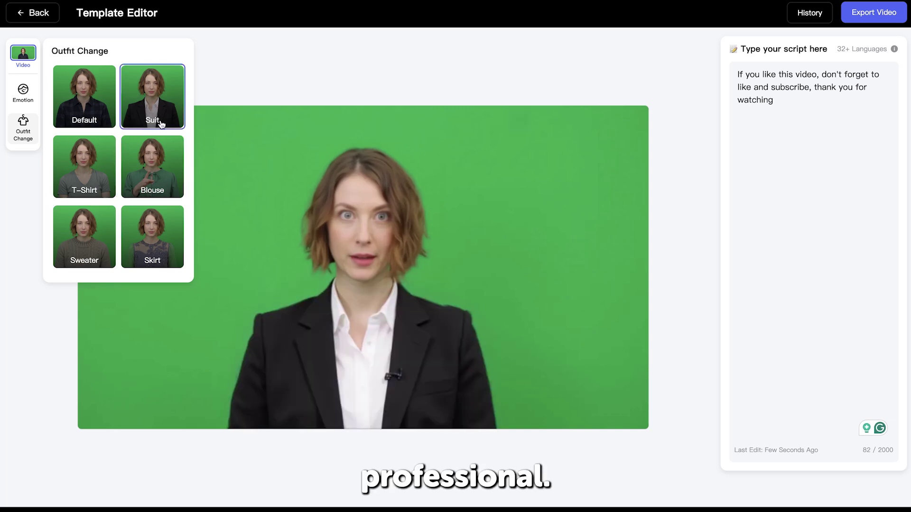